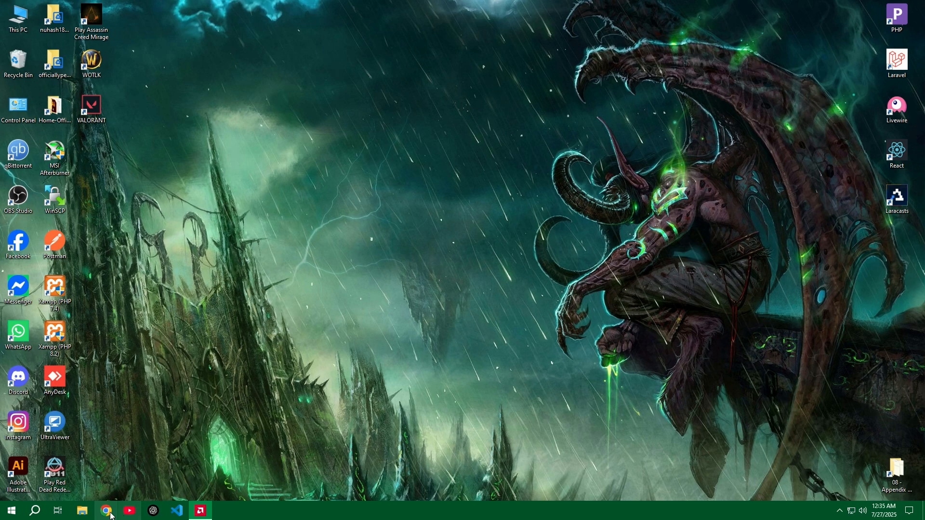
Switch to Chrome, search Google for "xampp download" and open the Apache Friends Download XAMPP page
left_click(107, 511)
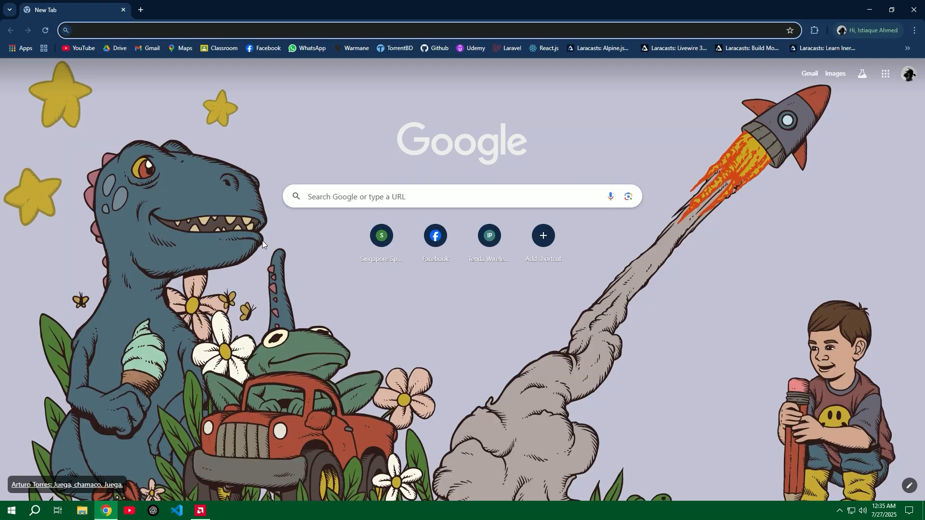
type("xamp")
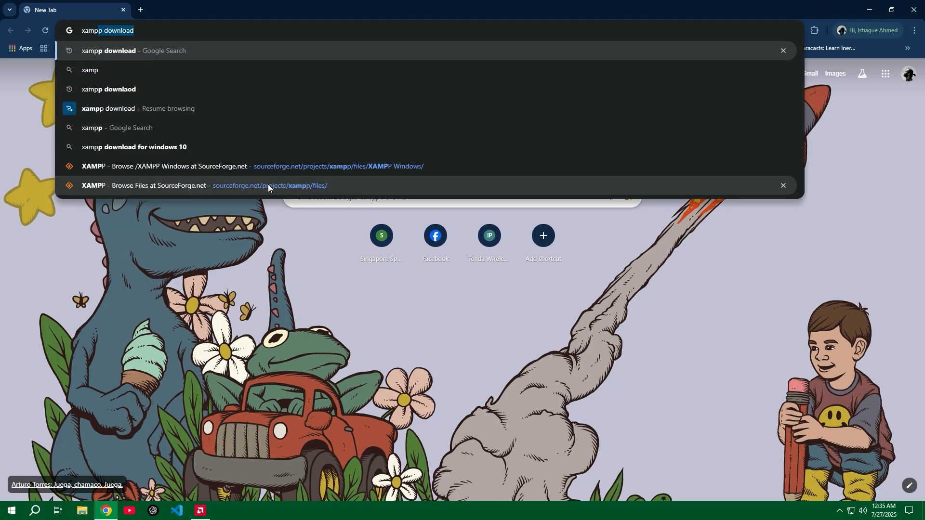
key("Return")
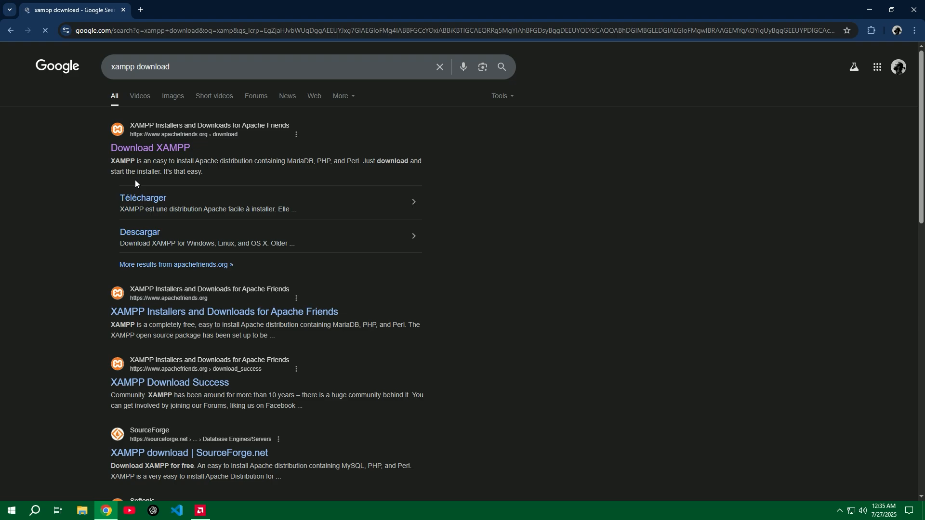
left_click(173, 150)
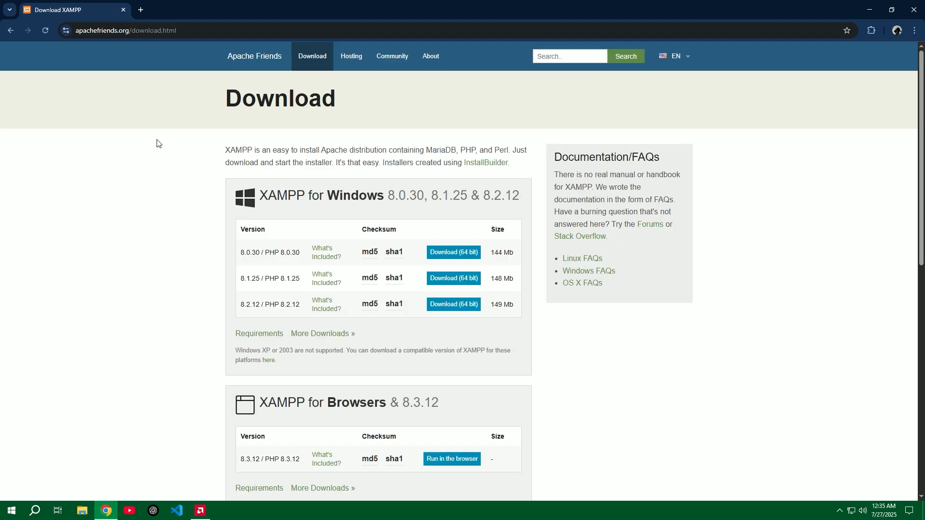
Go to the additional XAMPP for Windows downloads on SourceForge and open the XAMPP Windows folder
left_click(330, 335)
scroll(320, 330, "down", 2)
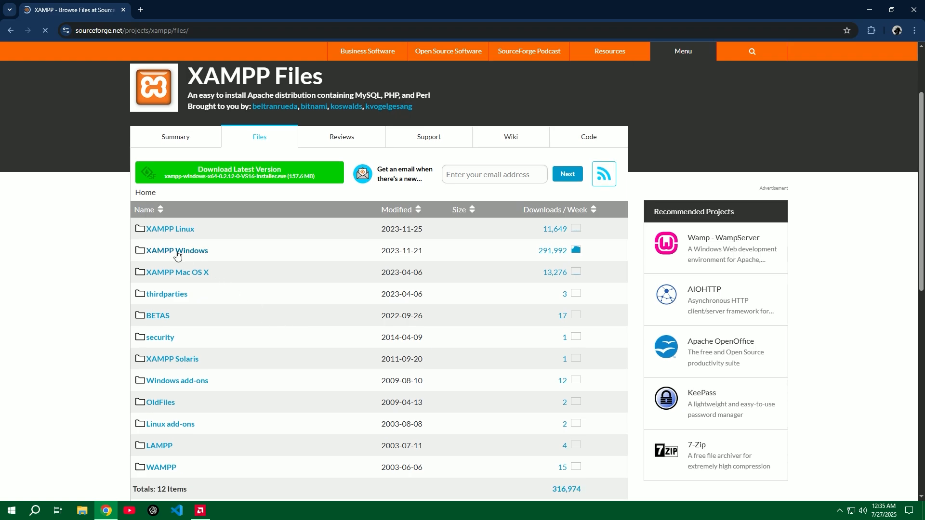
left_click(186, 255)
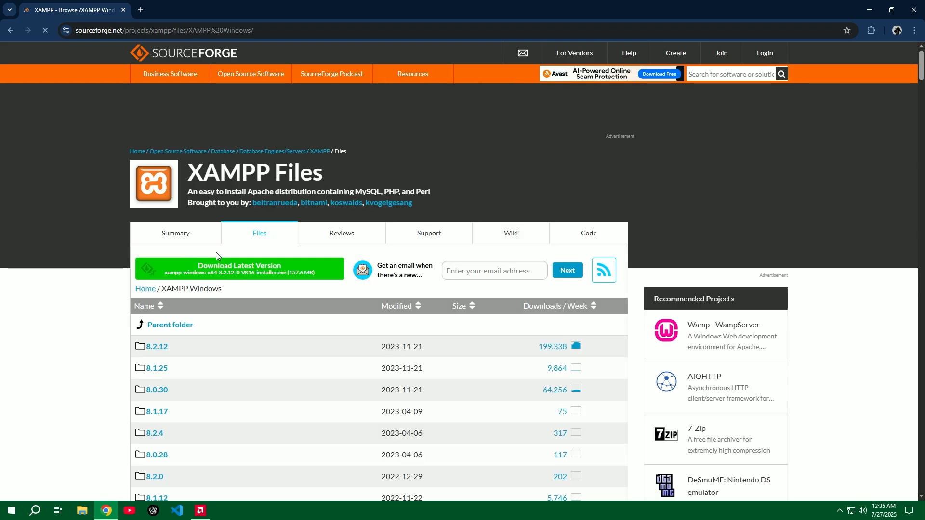
Open the 7.4.33 version folder and download xampp-windows-x64-7.4.33-0-VC15-installer.exe
scroll(180, 370, "down", 5)
scroll(179, 369, "down", 1)
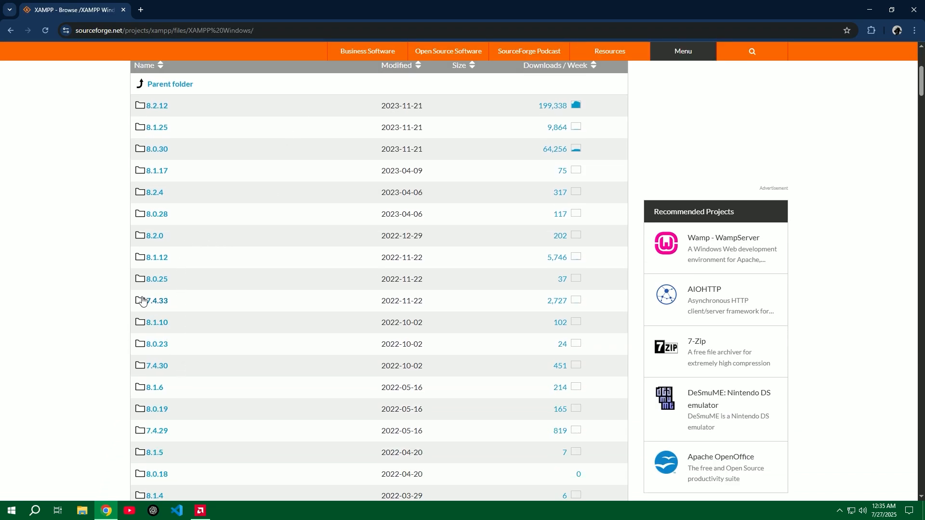
left_click(158, 303)
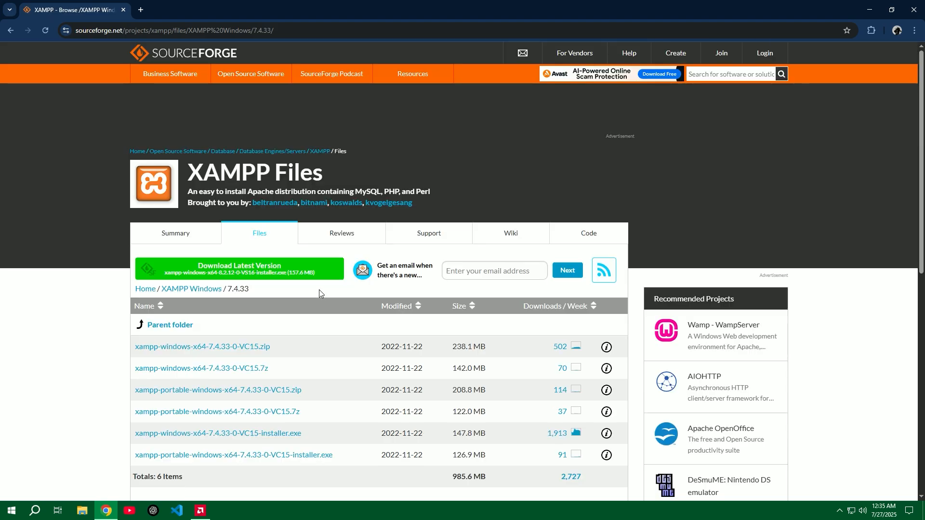
scroll(276, 371, "down", 2)
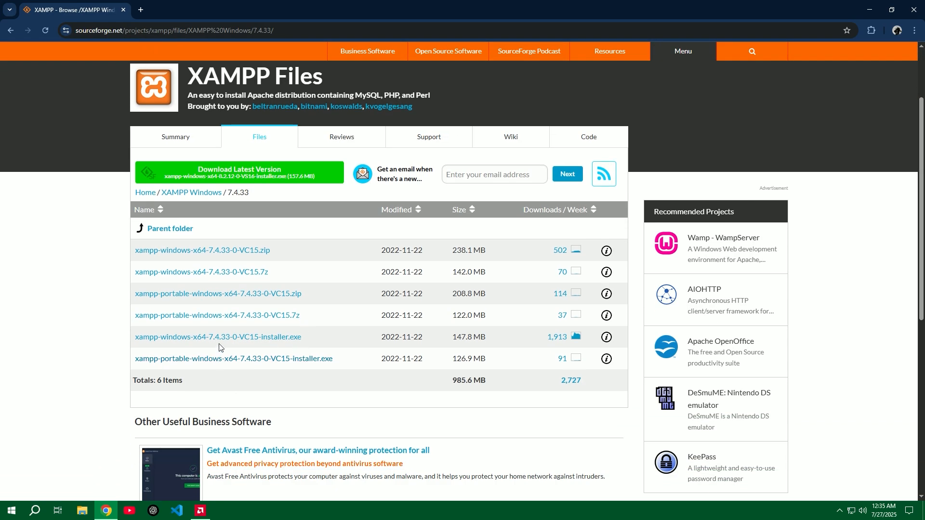
left_click(253, 339)
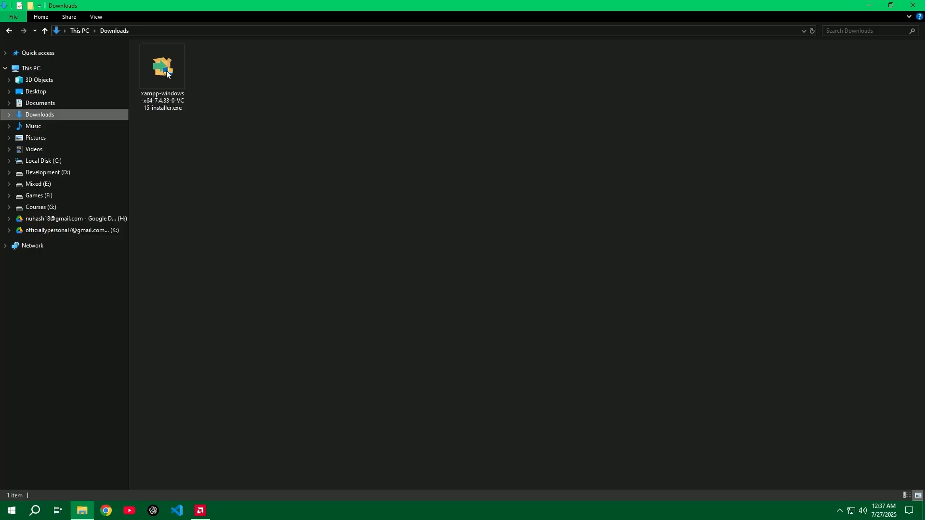
Run the XAMPP 7.4.33 installer from the Downloads folder, granting it permission and acknowledging the User Account Control warning
double_click(166, 81)
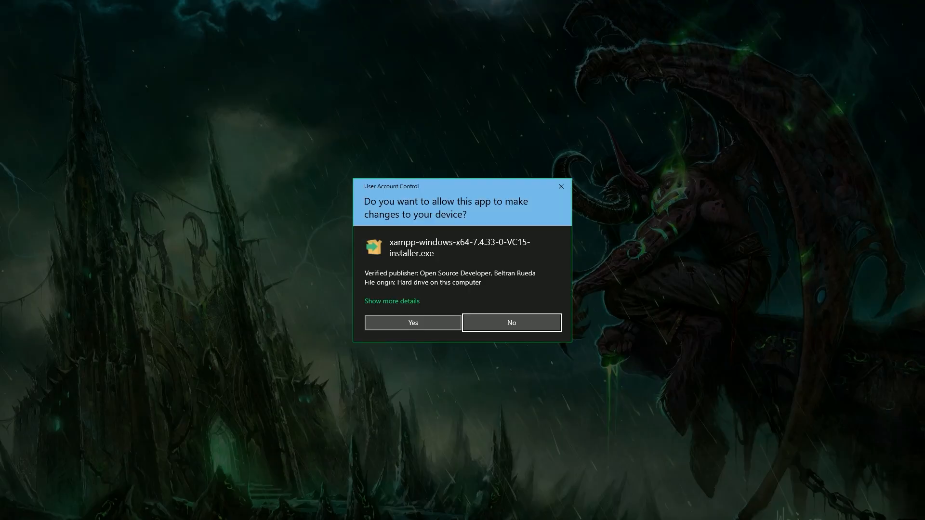
left_click(422, 320)
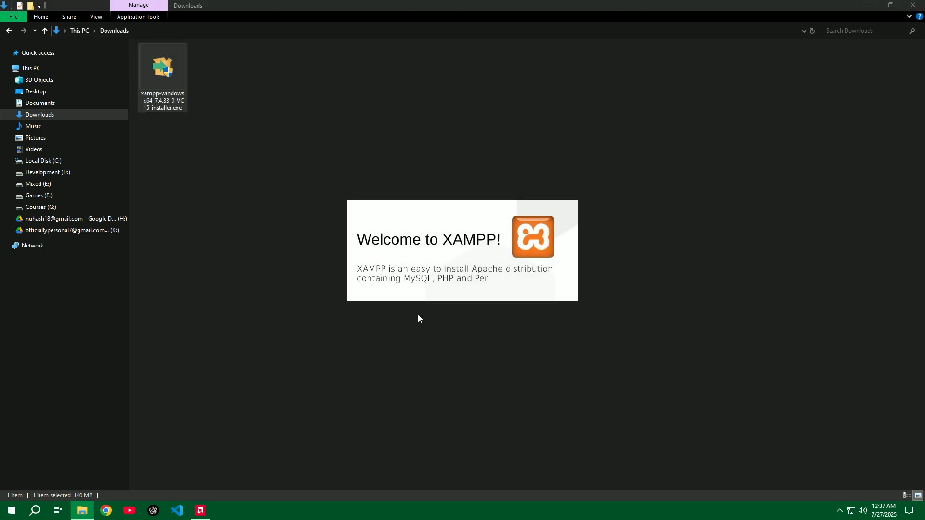
left_click(533, 296)
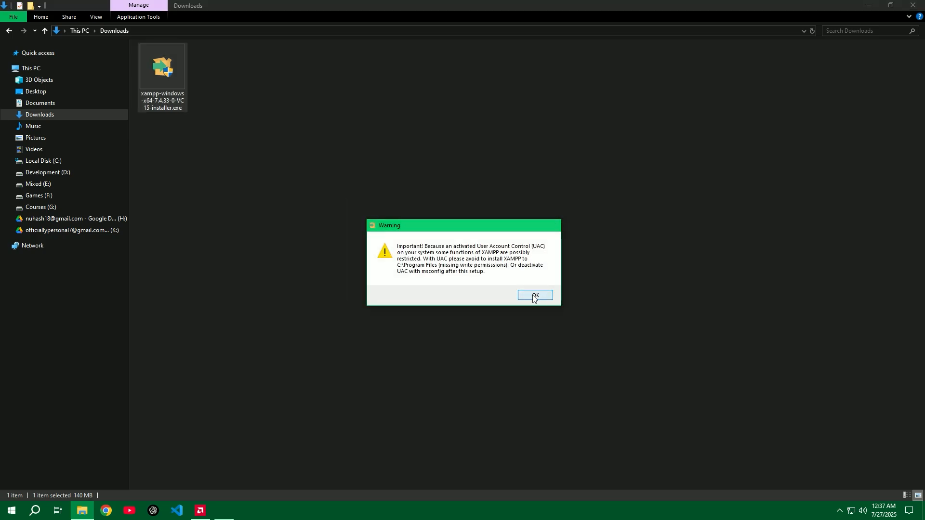
Go through XAMPP setup with all components, the folder C:\xampp and English, and abort the installation at the language page
left_click(514, 348)
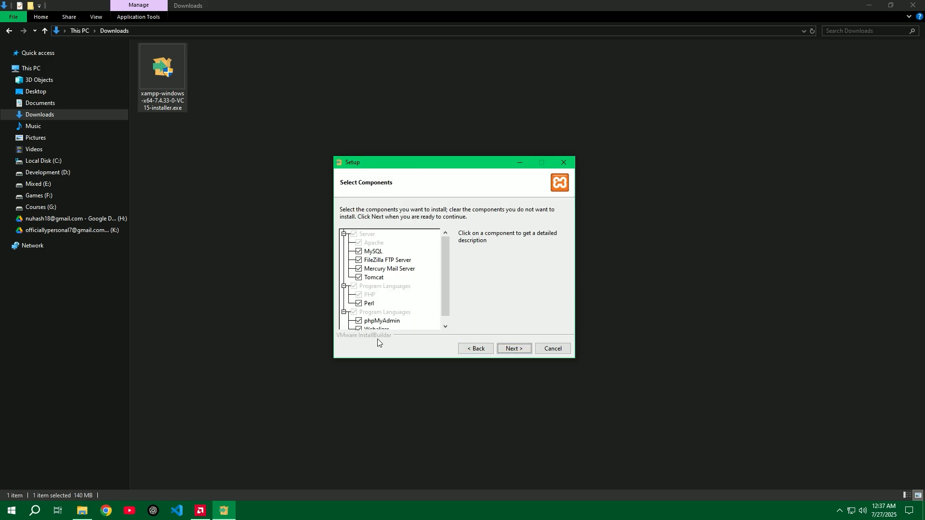
left_click_drag(446, 282, 447, 299)
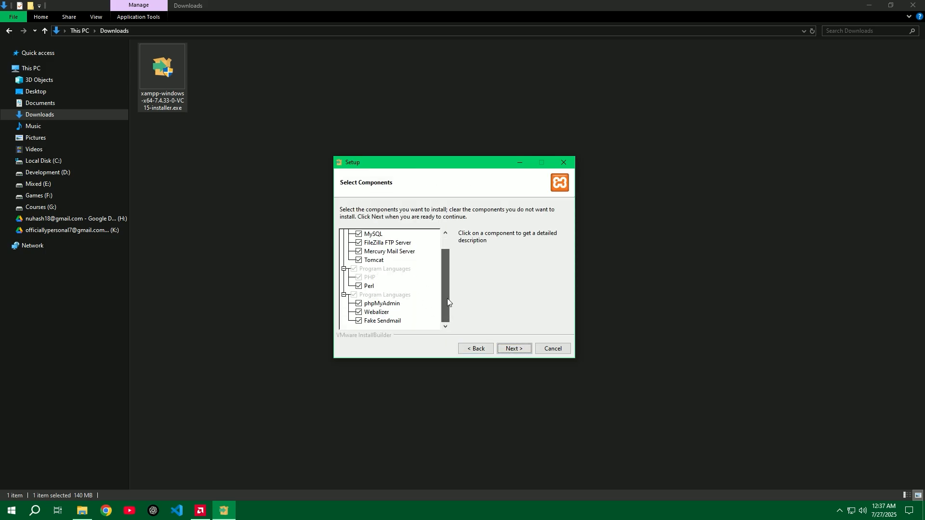
left_click(523, 348)
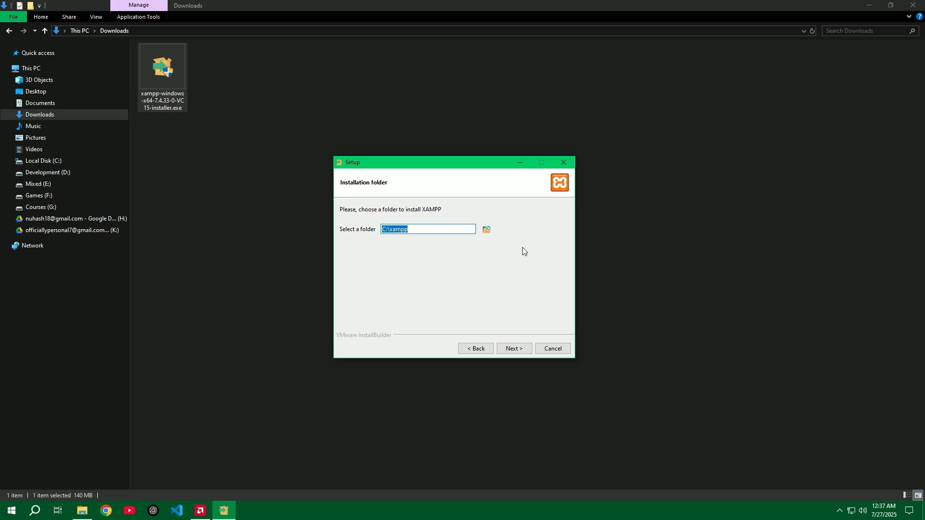
left_click(512, 349)
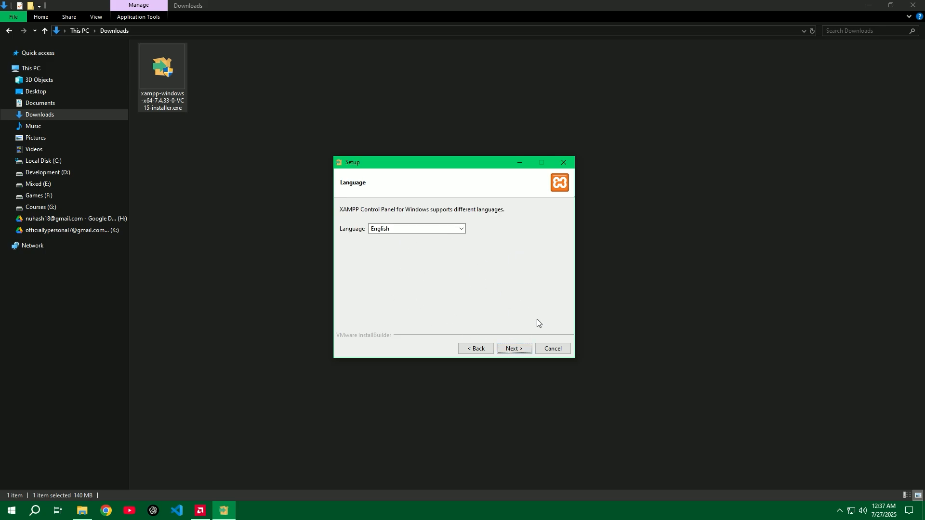
left_click(554, 350)
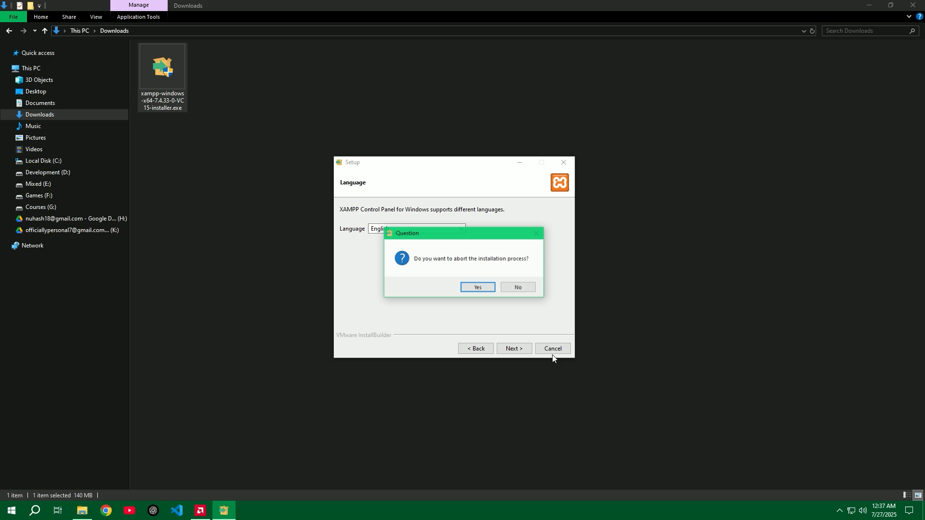
left_click(477, 287)
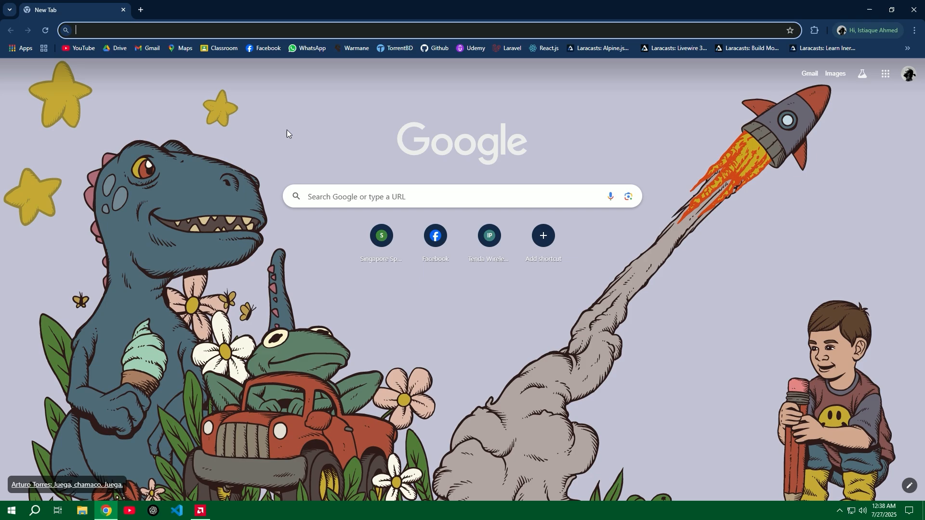
Search Google for "composer download" and download Composer-Setup.exe from the Composer download page
type("compo")
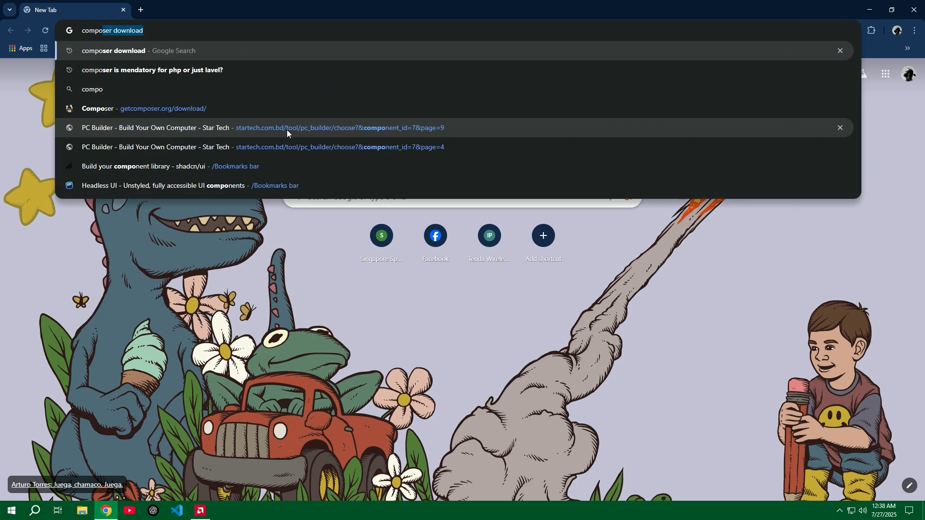
type("serr")
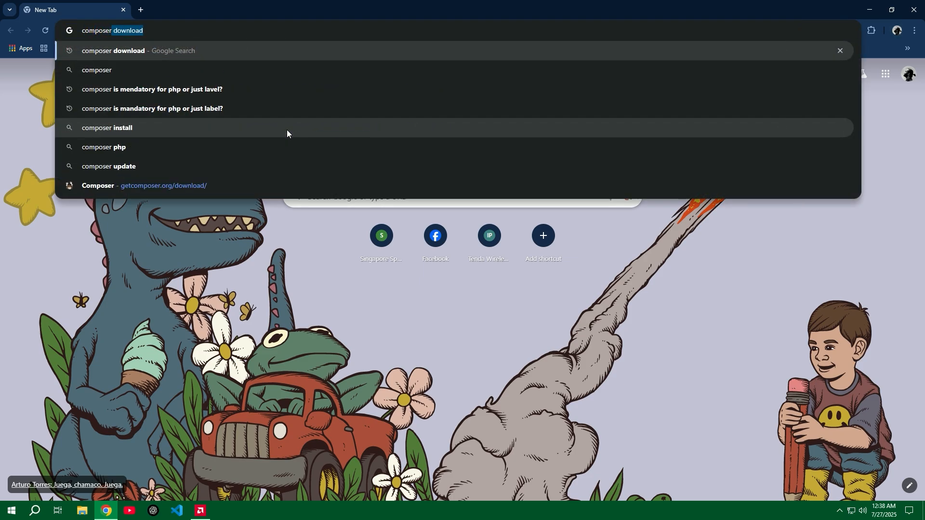
key("Return")
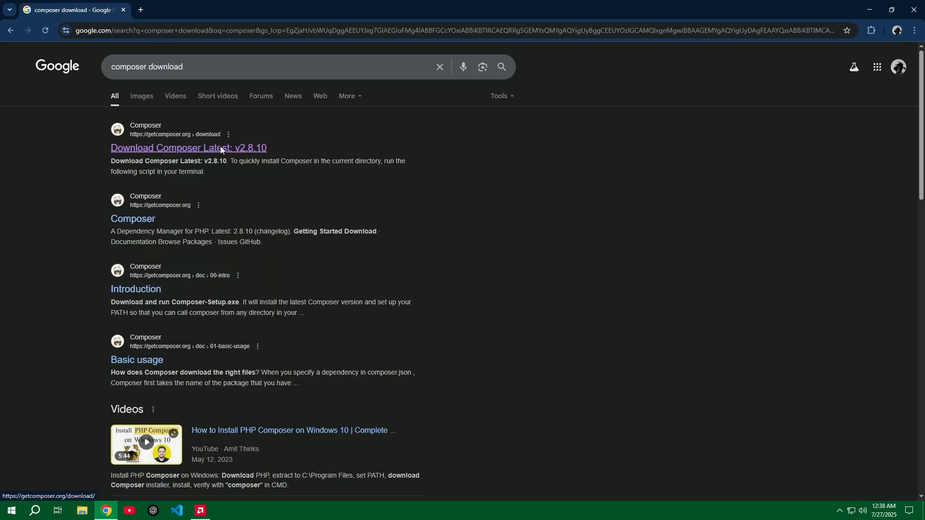
left_click(221, 149)
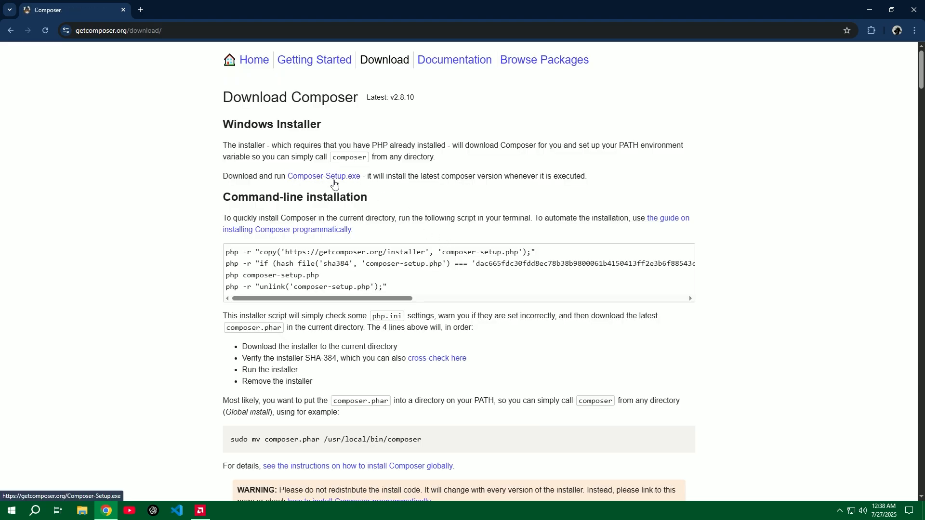
left_click(332, 179)
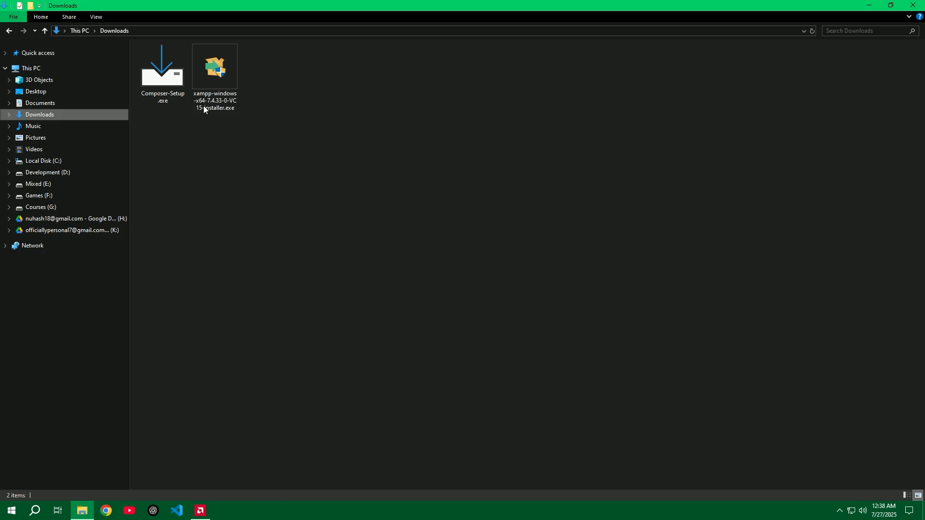
Run Composer-Setup.exe for all users without developer mode and review the command-line PHP choices, keeping D:\Xampp82\php\php.exe
double_click(153, 83)
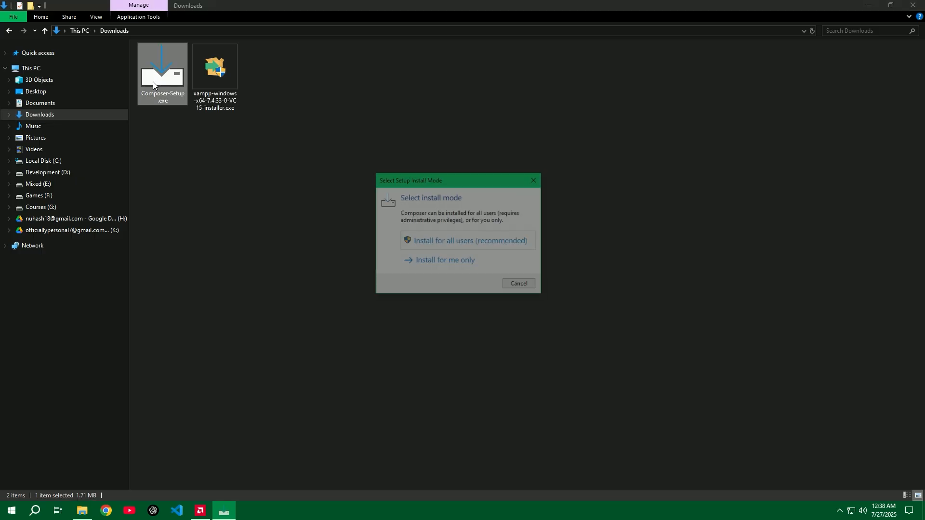
left_click(450, 242)
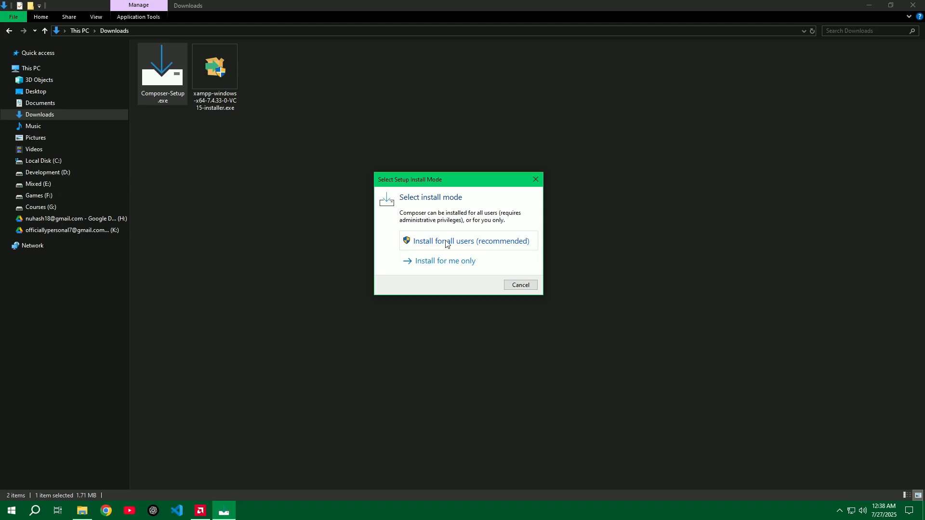
left_click(404, 319)
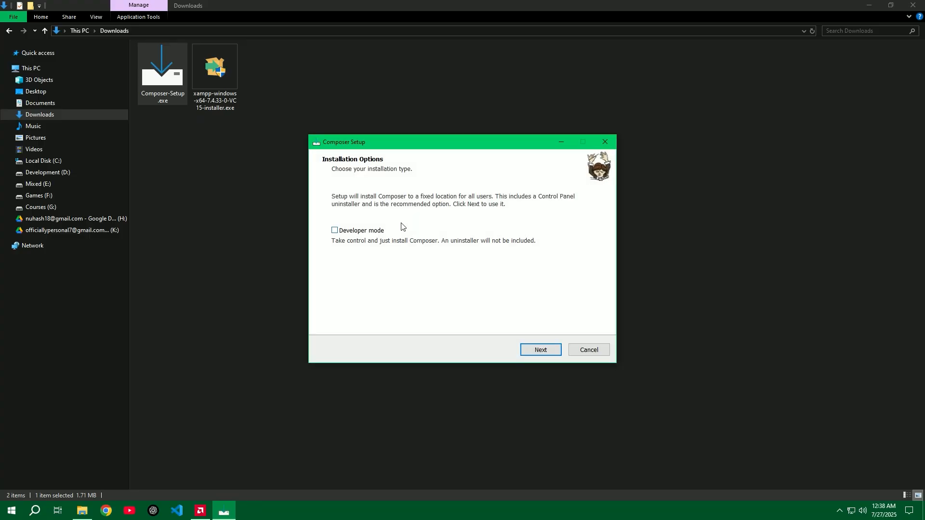
left_click(542, 352)
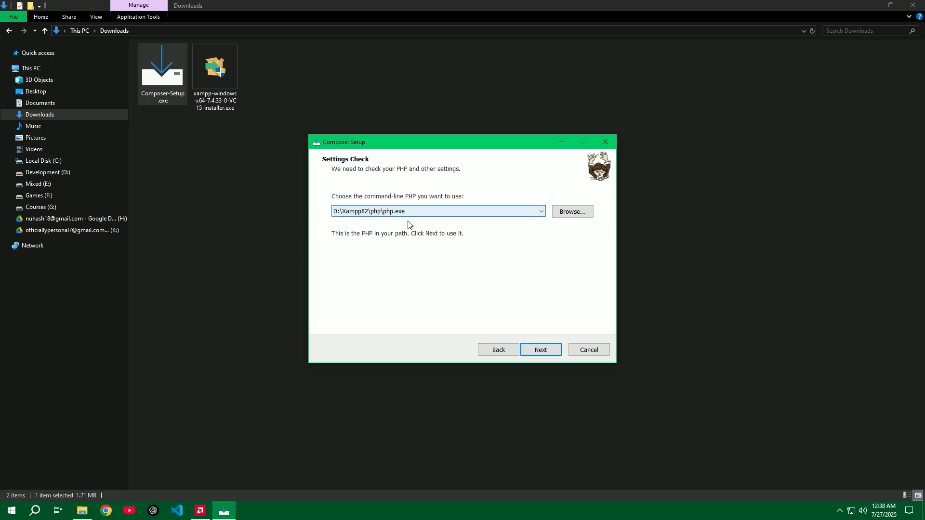
left_click(541, 212)
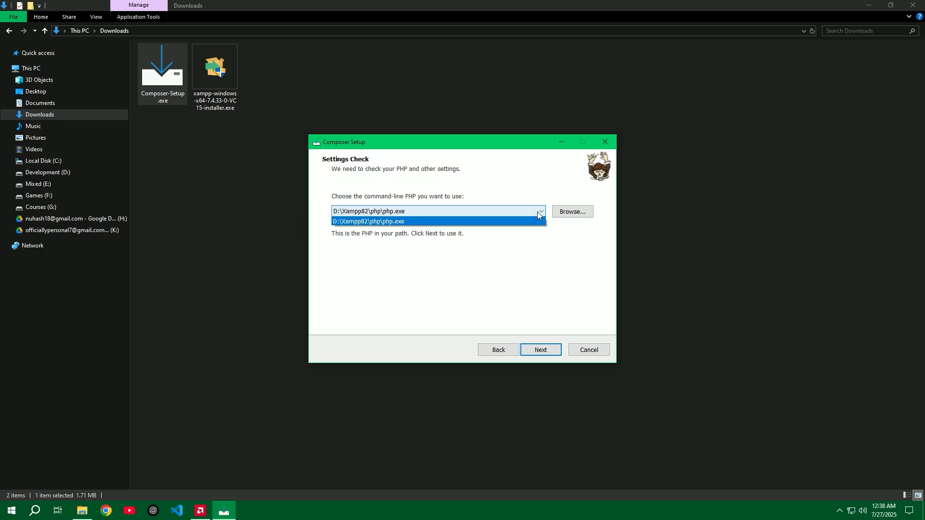
left_click(538, 214)
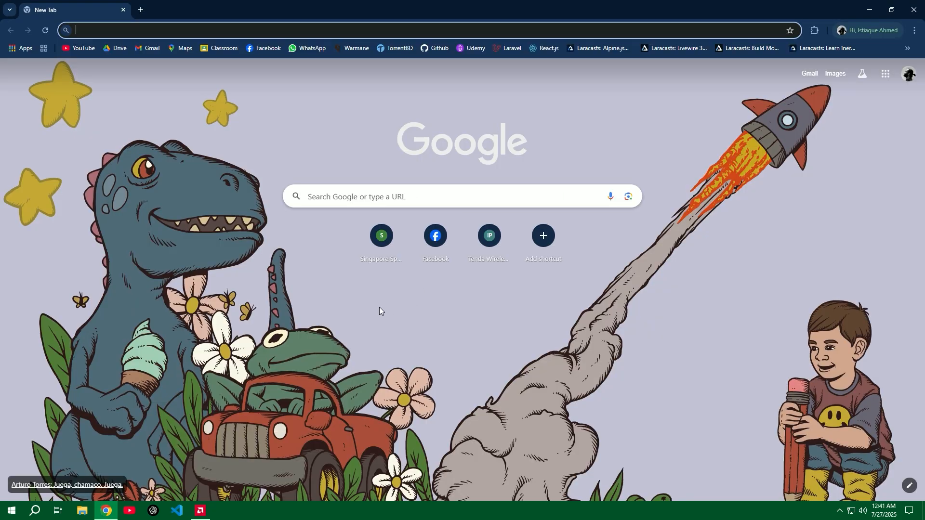
Search for "xampp download", request the 64-bit XAMPP for Windows 8.2.12 installer from Apache Friends, and follow the fallback download link
type("xampp")
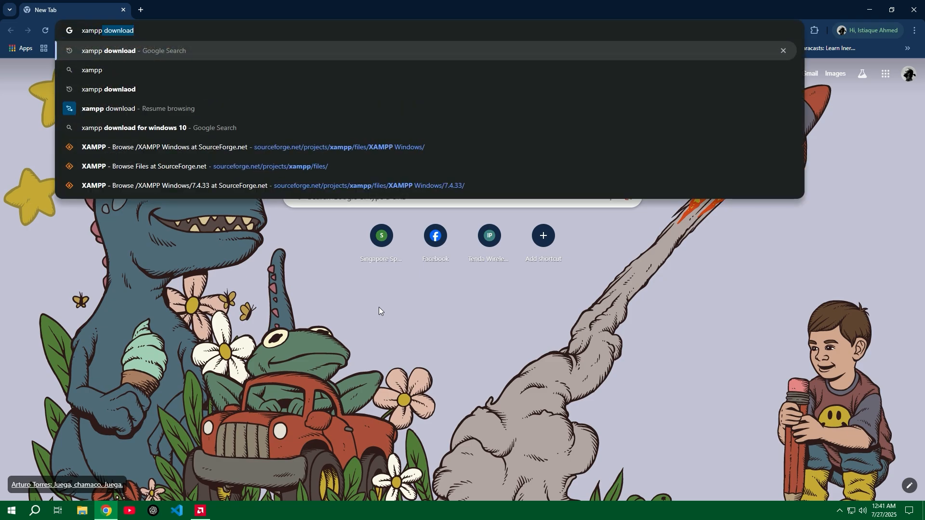
key("Return")
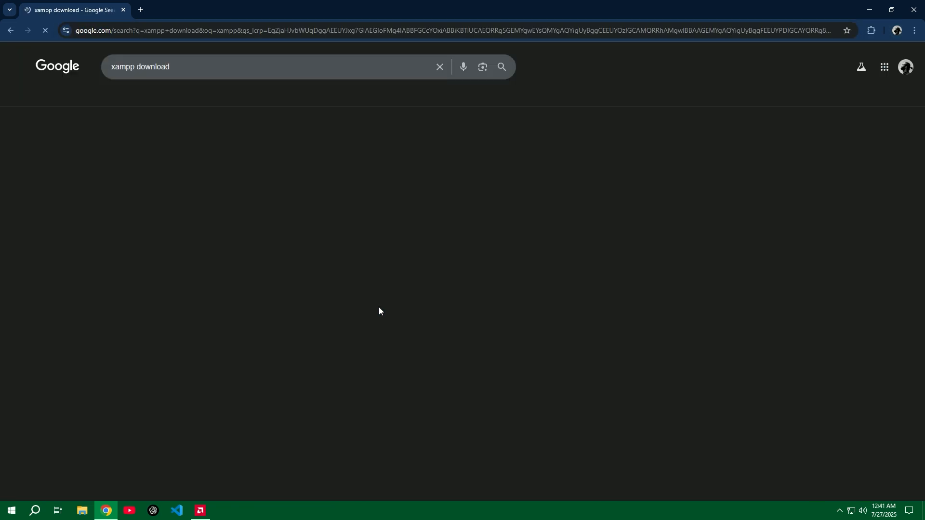
left_click(155, 148)
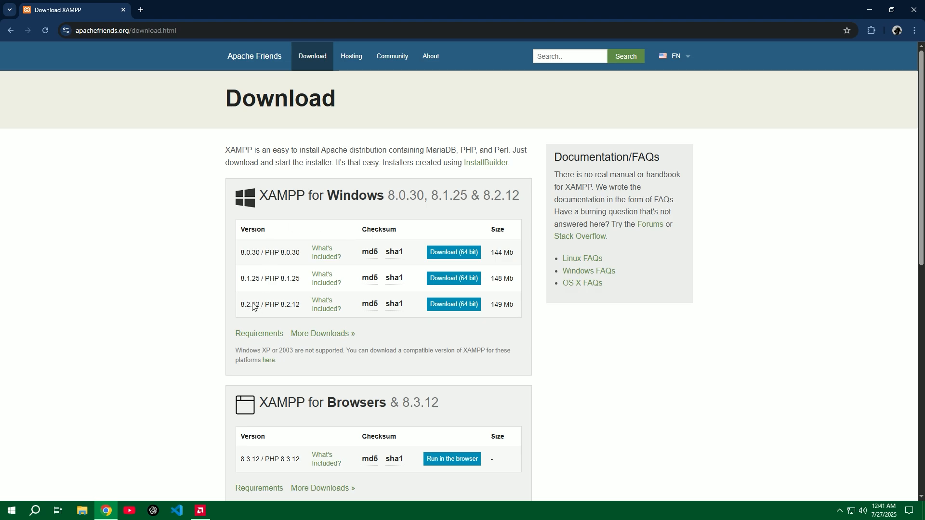
left_click(455, 305)
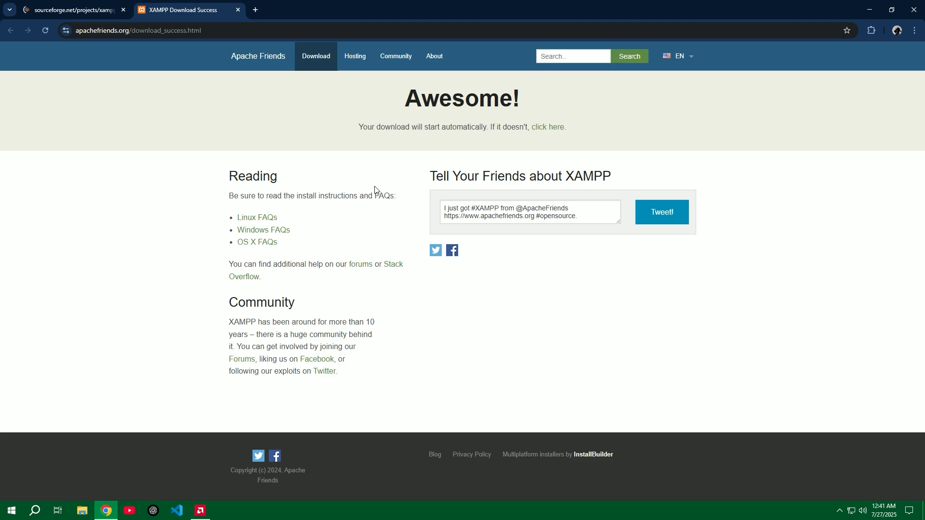
left_click(547, 129)
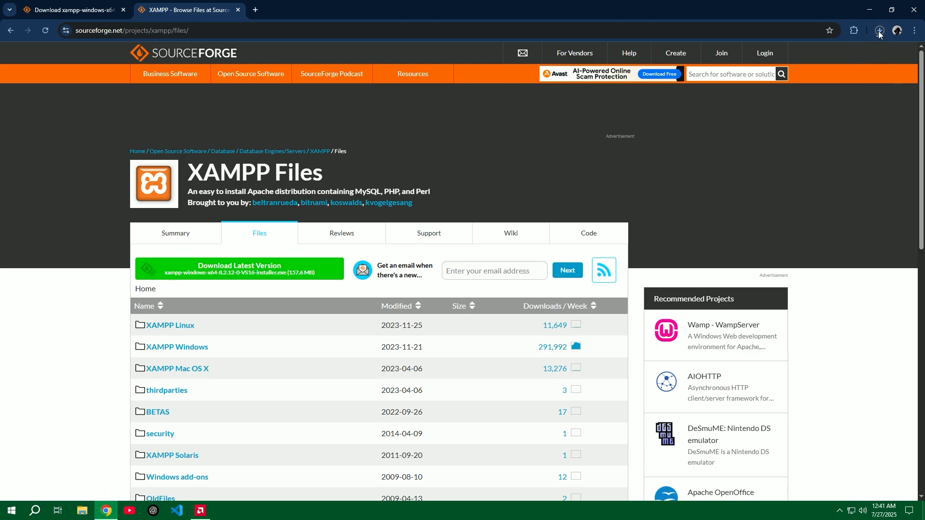
Run the XAMPP 8.2.12 installer with all components, go as far as the installation folder C:\xampp, and abort the setup
left_click(880, 32)
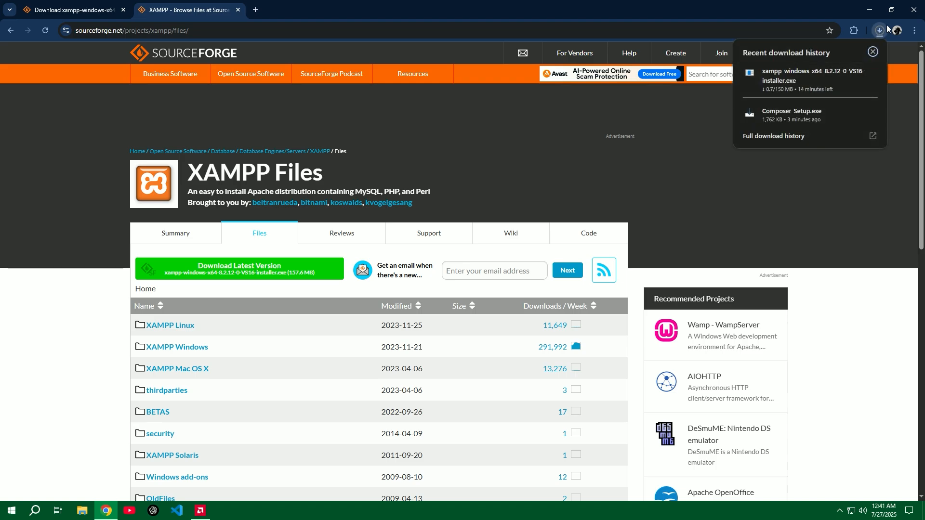
double_click(265, 82)
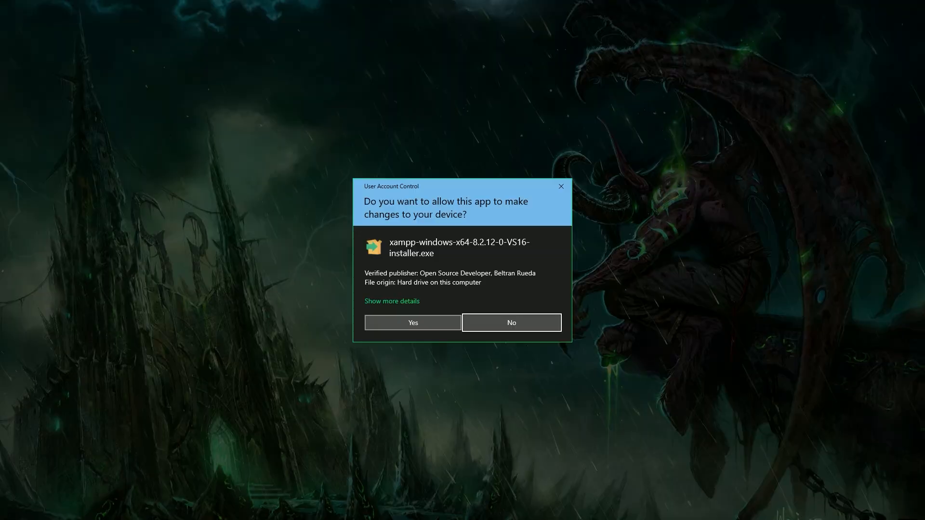
left_click(404, 324)
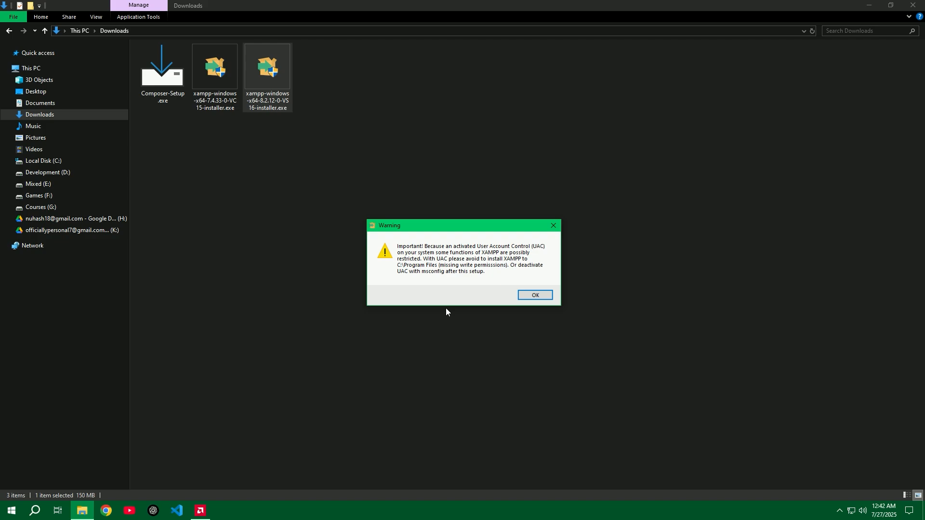
left_click(526, 295)
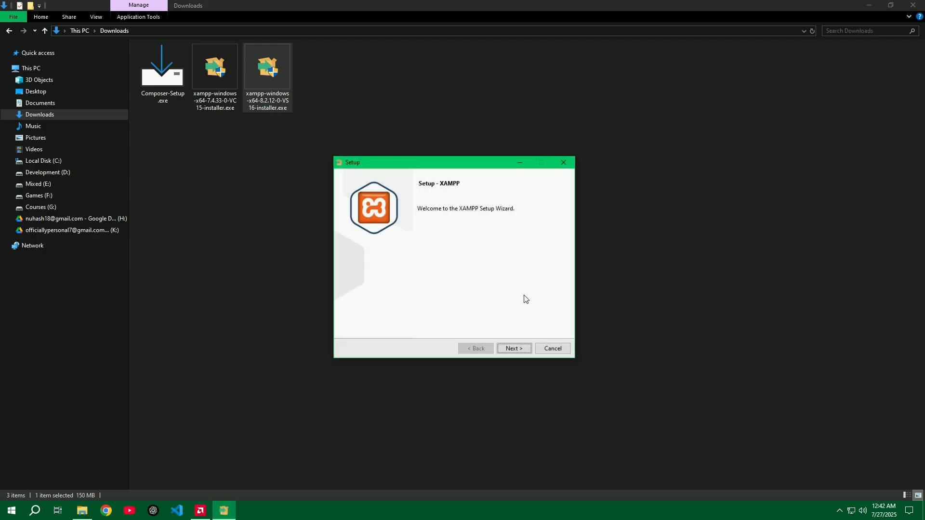
left_click(507, 348)
left_click(447, 325)
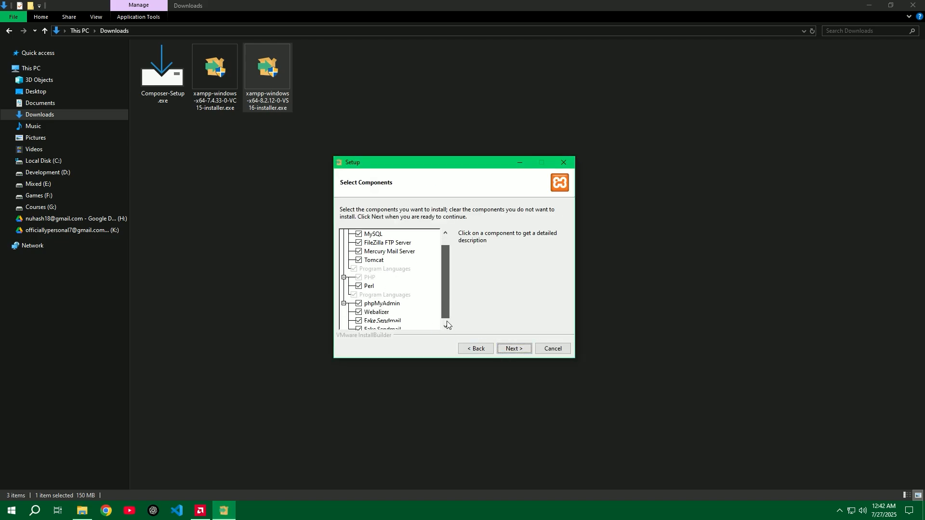
left_click(513, 350)
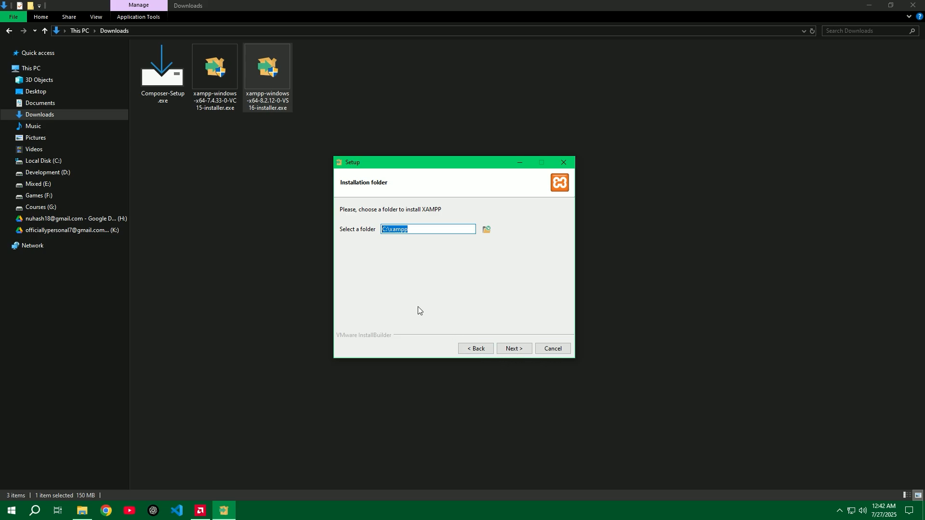
left_click(553, 354)
left_click(488, 289)
key("super+d")
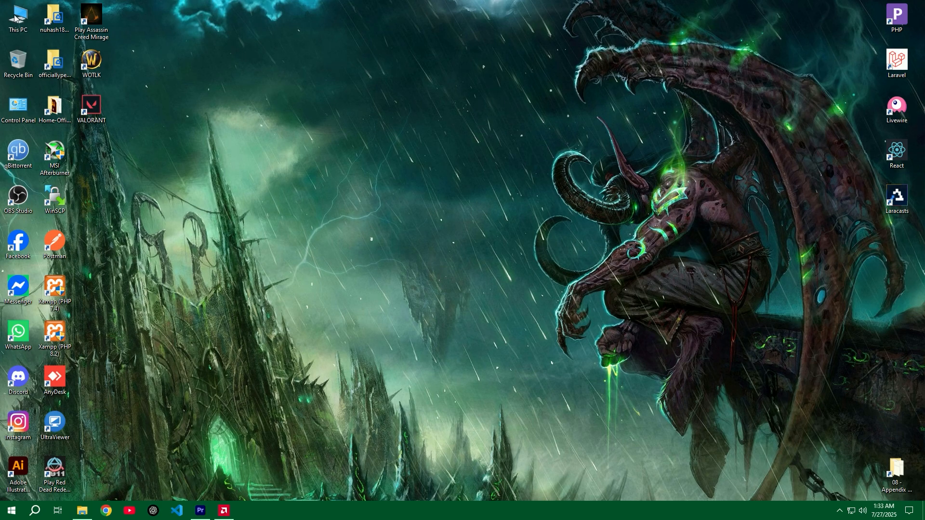
Open the system Path variable for editing through This PC's properties and the advanced system settings
right_click(14, 15)
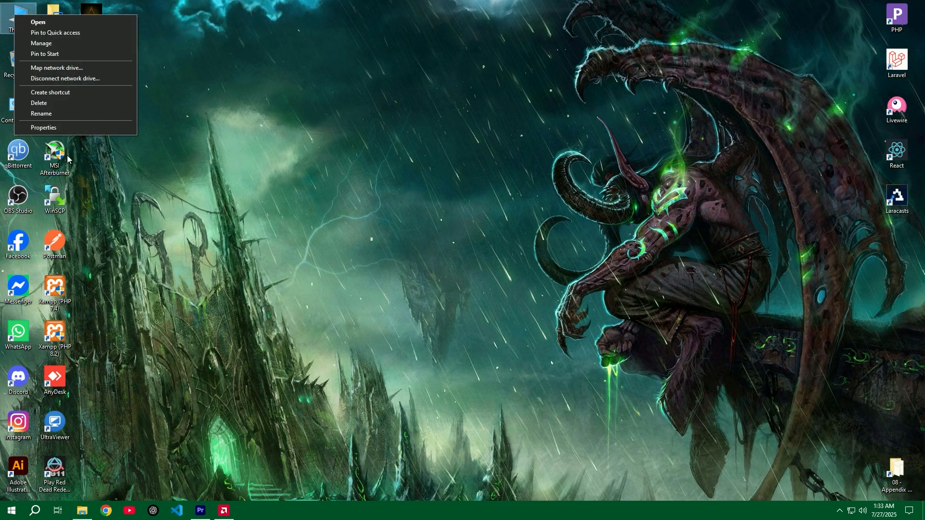
left_click(44, 128)
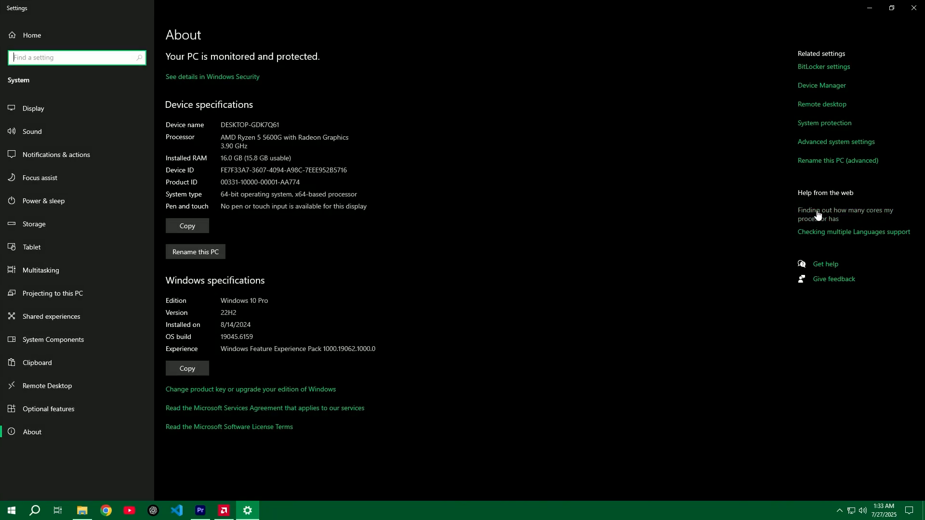
left_click(841, 142)
left_click(217, 238)
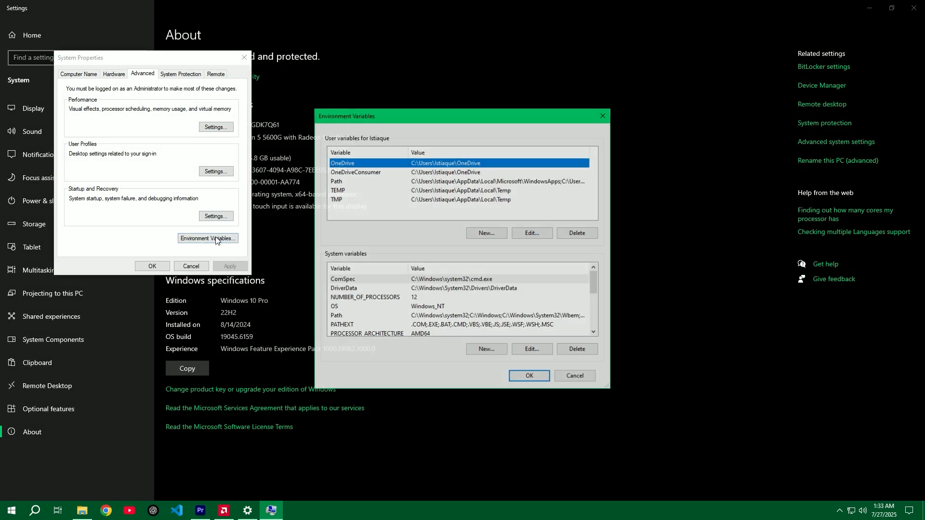
left_click(338, 318)
left_click(533, 349)
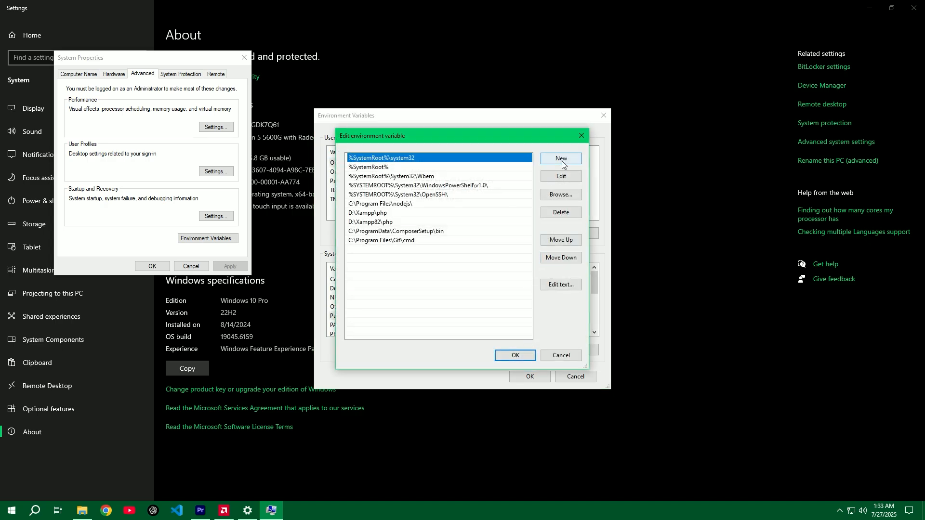
Try adding a new system Path entry for a XAMPP folder on drive D:, entering Xampp8
left_click(400, 214)
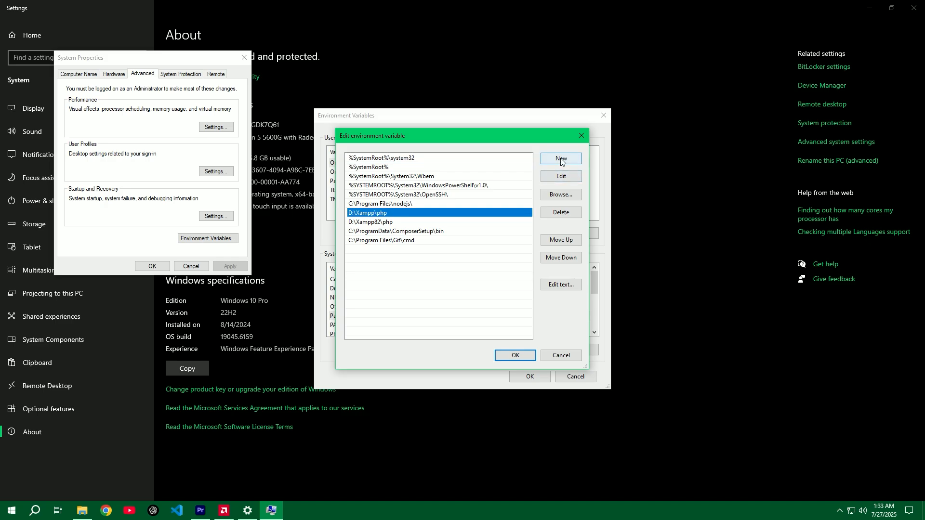
left_click(562, 160)
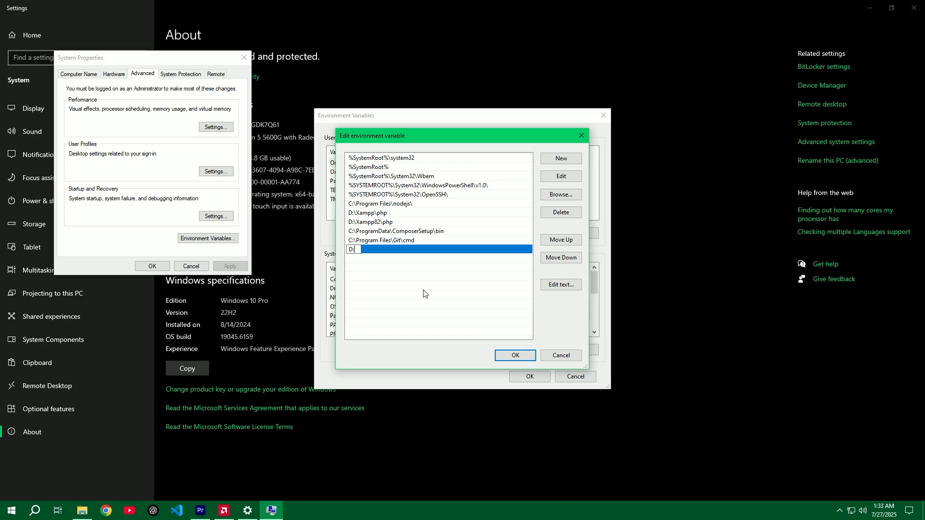
type("Xampp8")
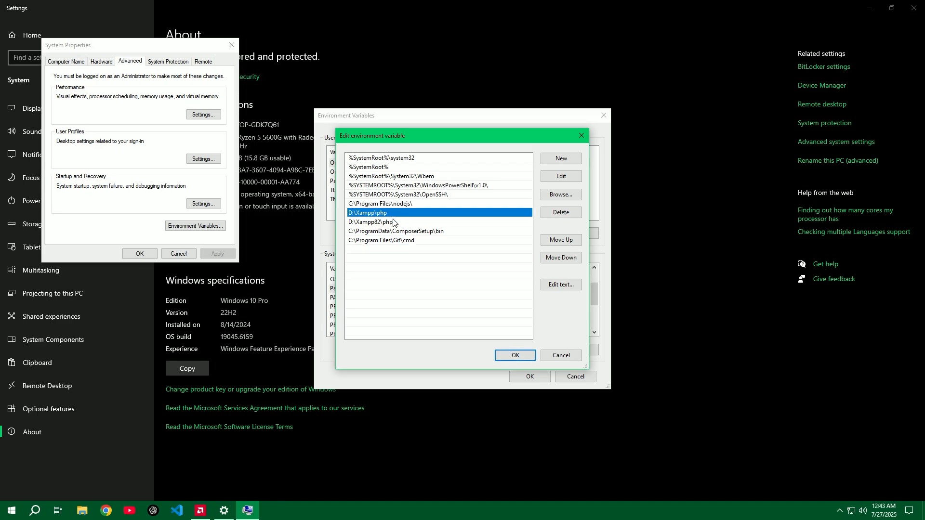
Compare the two XAMPP PHP entries in Path, and try moving D:\Xampp82\php up one place and back down
left_click(377, 222)
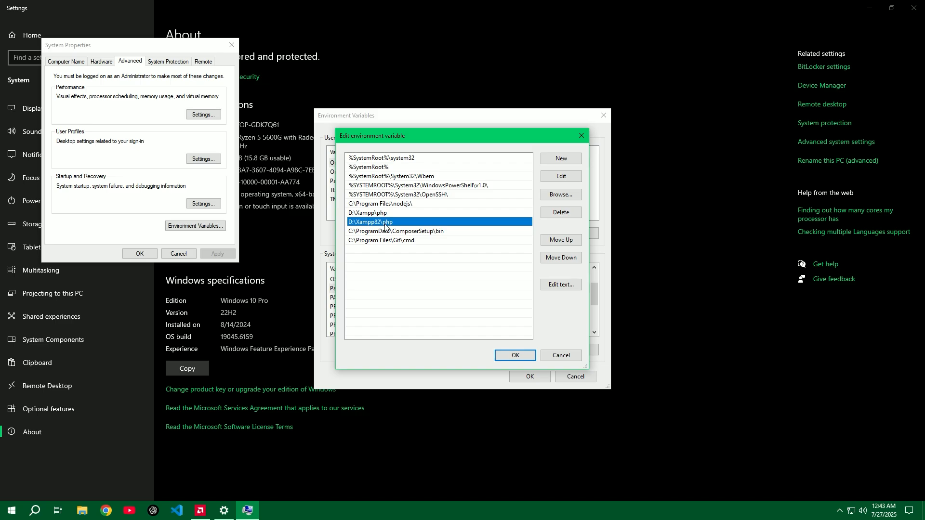
left_click(383, 213)
left_click(390, 225)
left_click(374, 214)
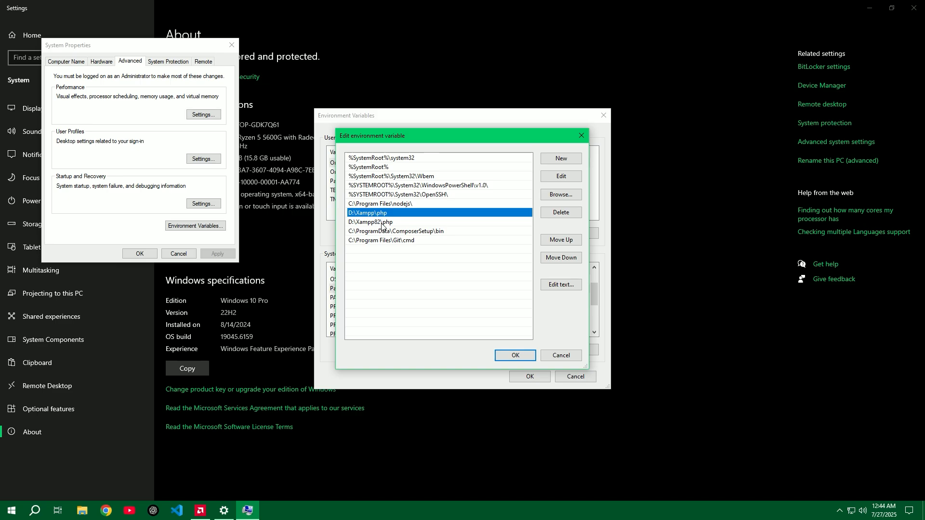
left_click(398, 224)
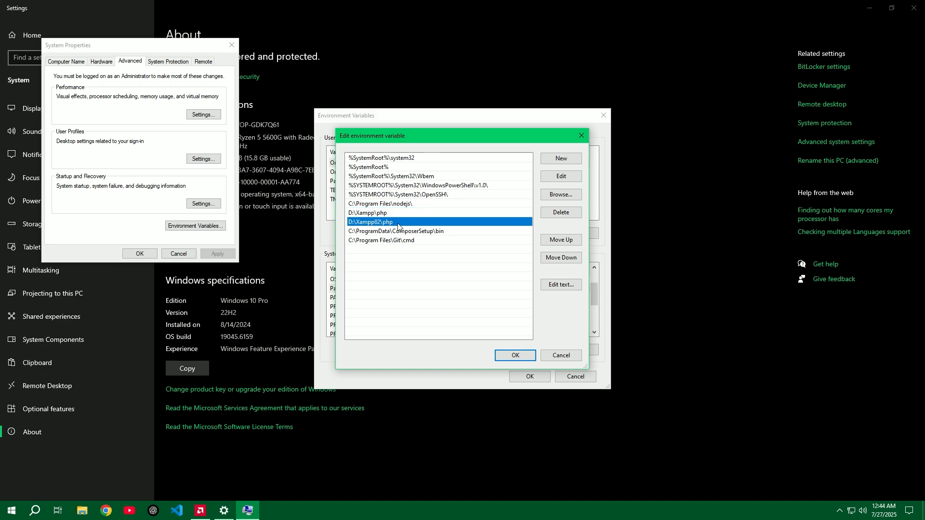
left_click(559, 243)
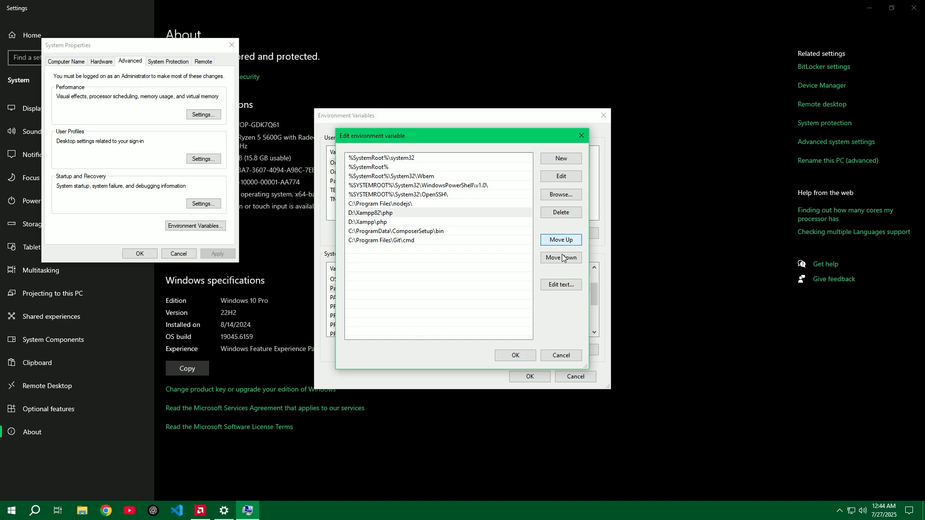
left_click(562, 258)
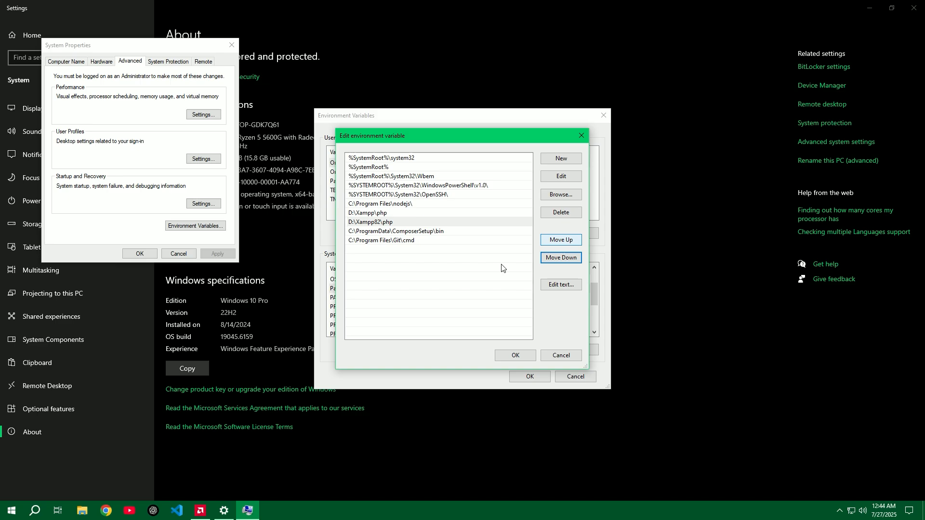
left_click(379, 216)
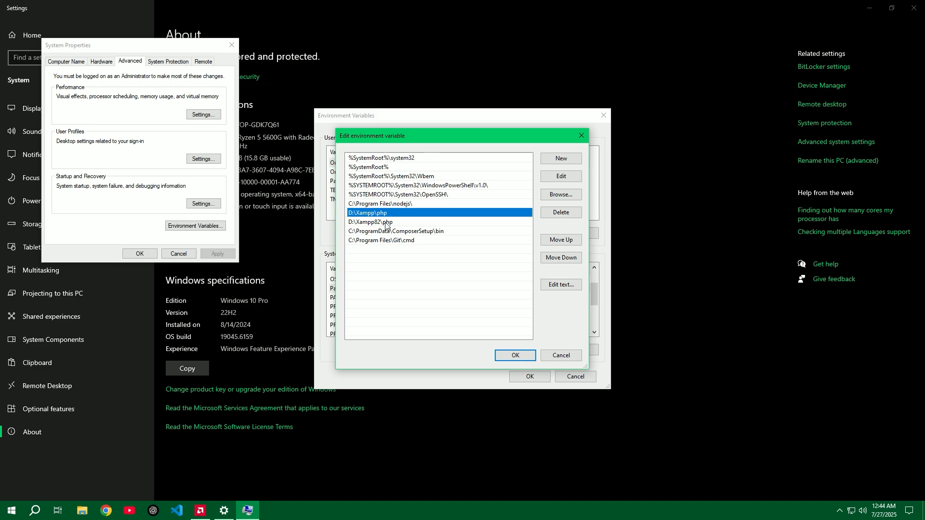
Check the active PHP version by running php -v in Command Prompt, and close the window
key("super")
type("cmd")
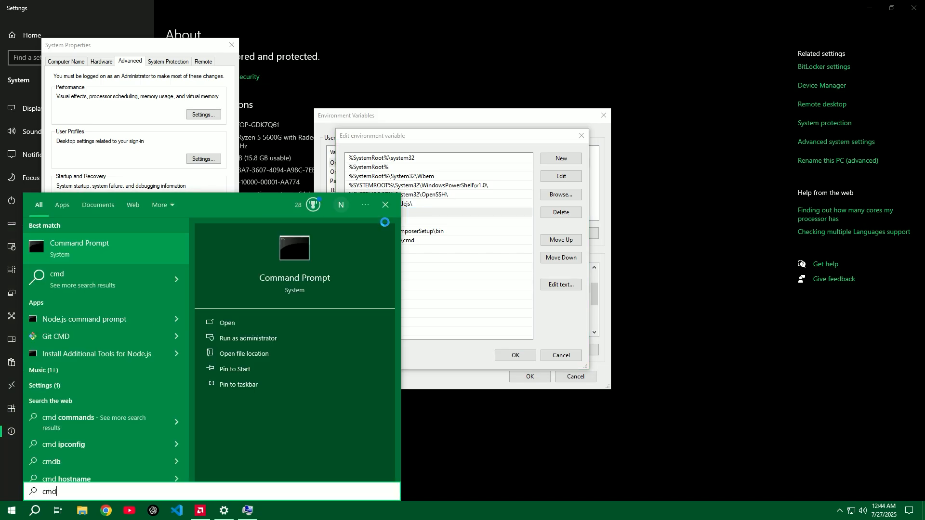
key("Return")
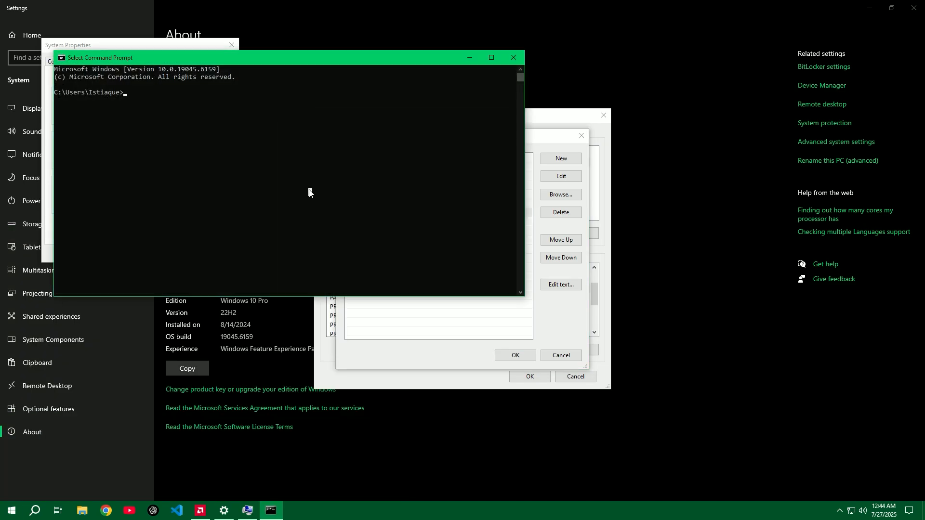
type("php -v")
key("Return")
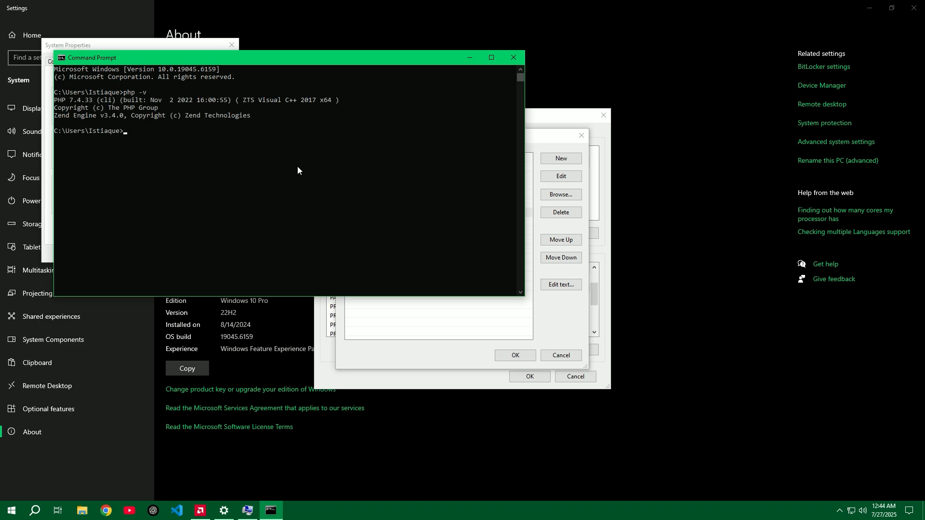
left_click_drag(54, 103, 95, 105)
right_click(196, 180)
left_click(513, 58)
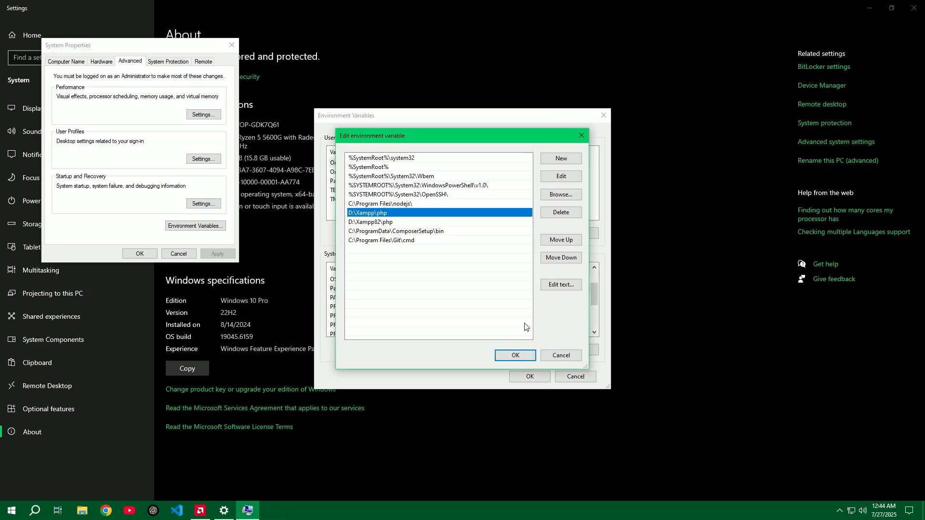
Move D:\Xampp82\php above D:\Xampp\php in the system Path variable and save the environment variable and system property changes
left_click(382, 223)
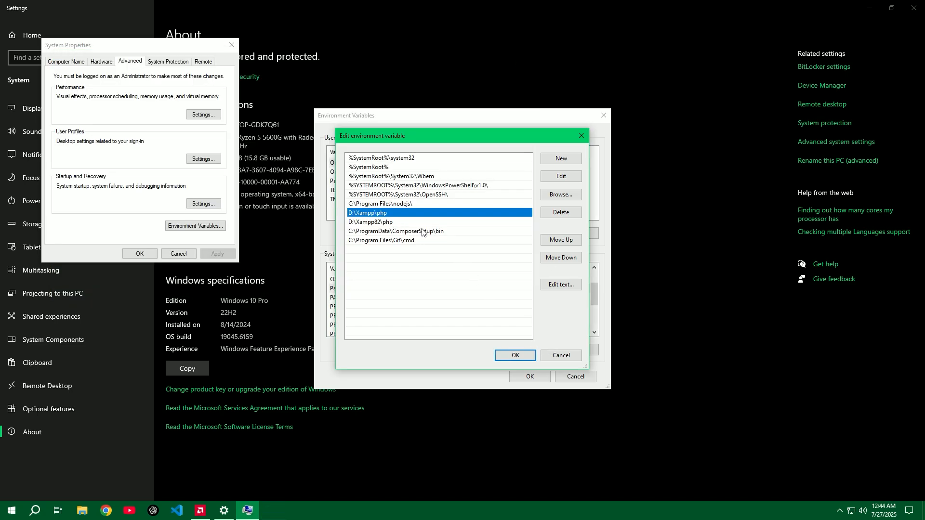
left_click(561, 240)
left_click(514, 355)
left_click(530, 376)
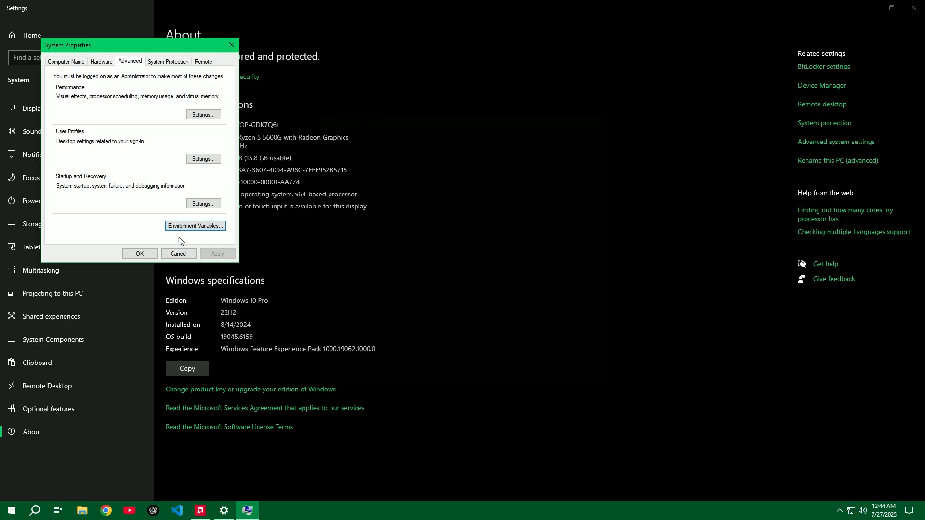
left_click(143, 254)
Run php -v in a new Command Prompt to check which PHP version the reordered Path uses, and close it
key("super")
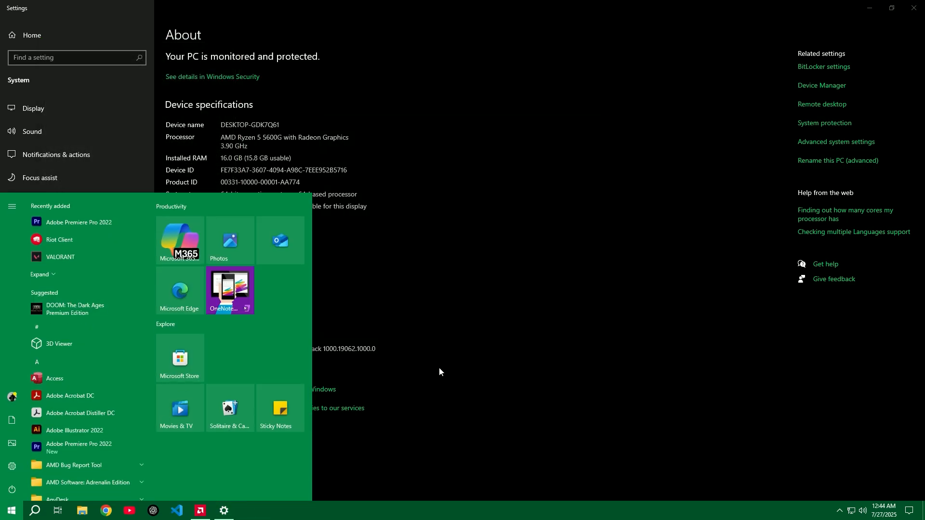
type("cmd")
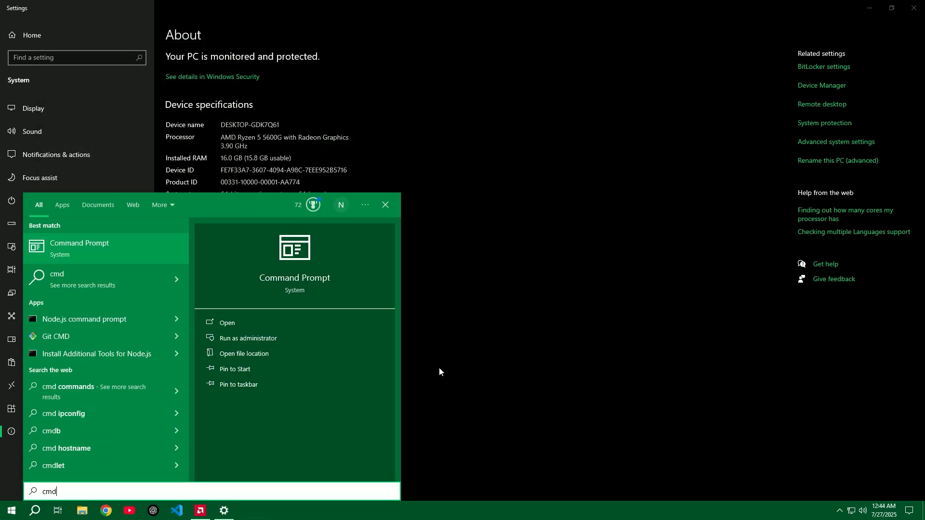
key("Return")
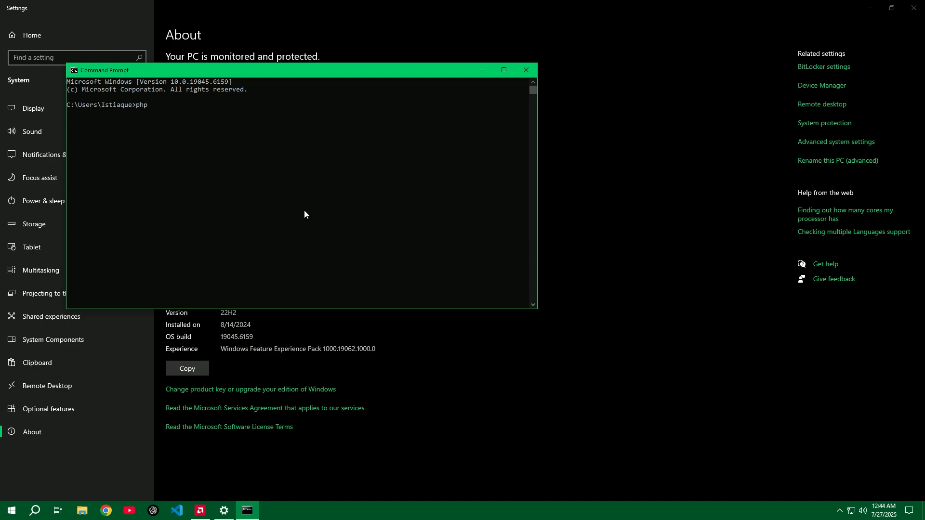
key("Return")
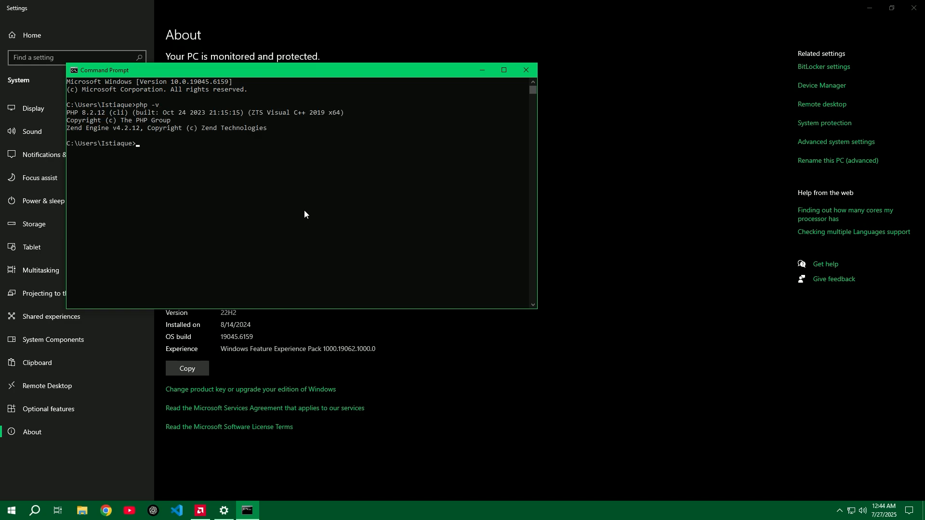
left_click_drag(68, 113, 106, 116)
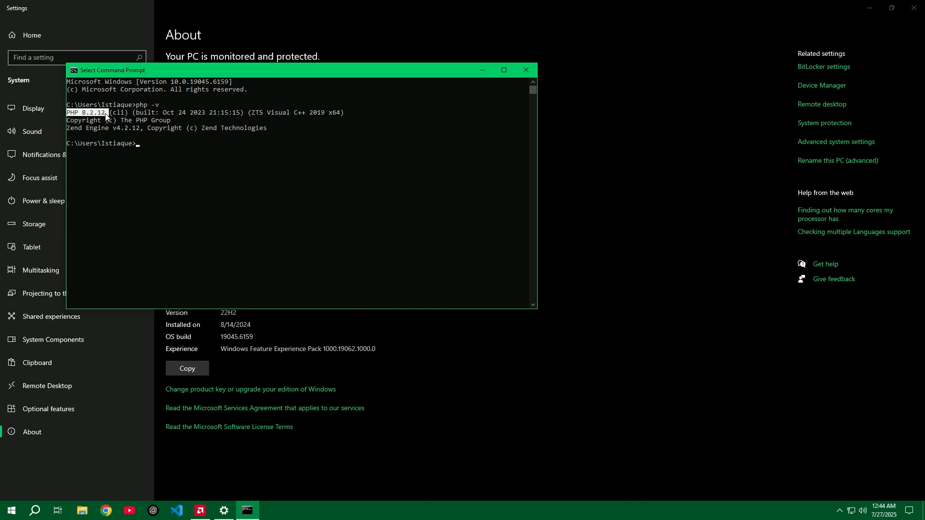
left_click(525, 71)
Close the Settings window and refresh the desktop
key("alt+F4")
right_click(380, 181)
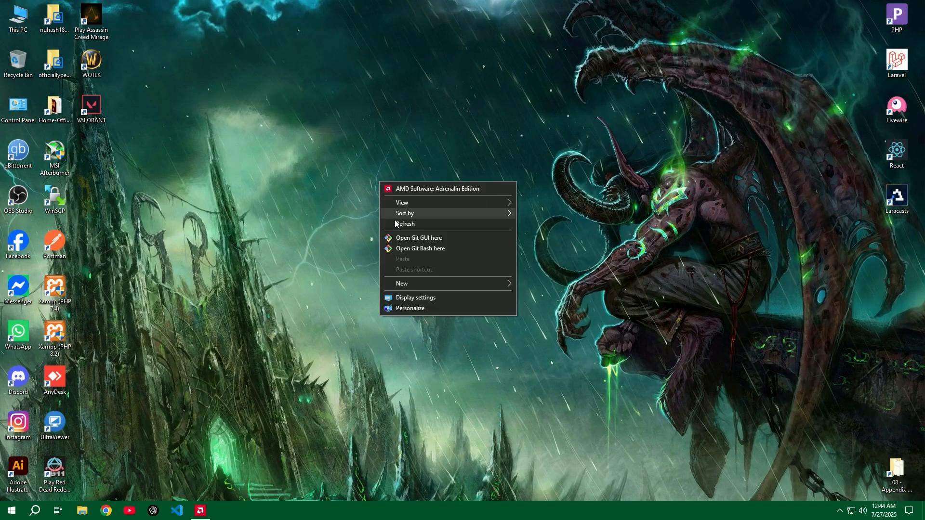
left_click(395, 220)
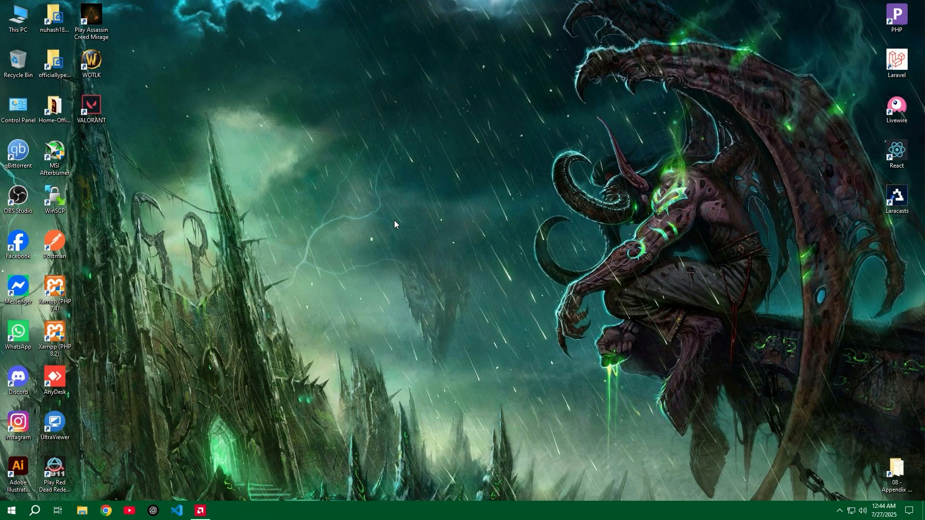